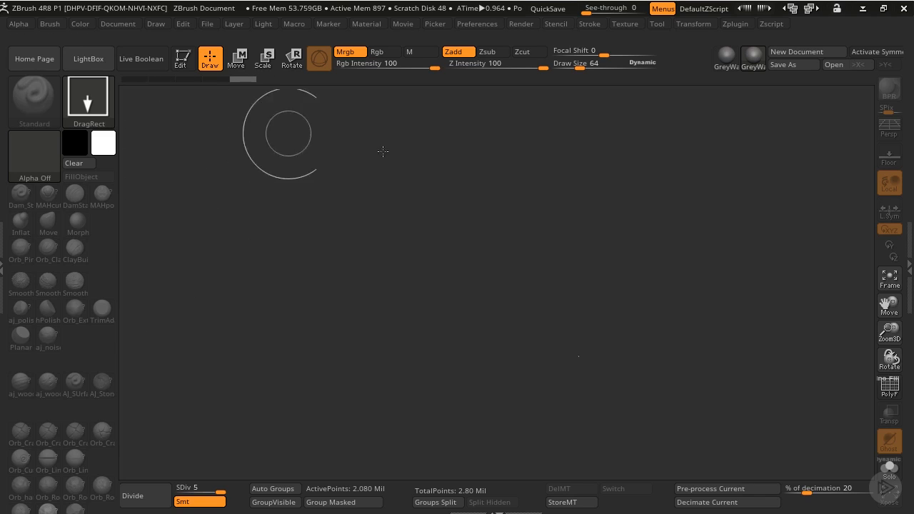
# Step: Draw a sphere in the middle of the canvas and switch it to Edit mode
pyautogui.moveTo(453, 278)
pyautogui.mouseDown()
pyautogui.moveTo(468, 321)
pyautogui.moveTo(452, 415)
pyautogui.mouseUp()
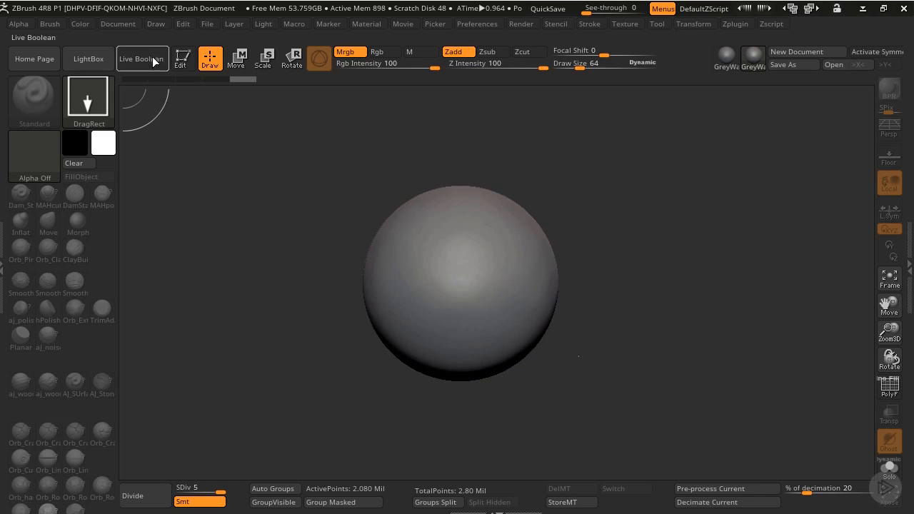
pyautogui.click(181, 61)
# Step: Enable interface customization, move the Morph brush shortcut out of its row, and place it back beside the Move brush
pyautogui.click(470, 23)
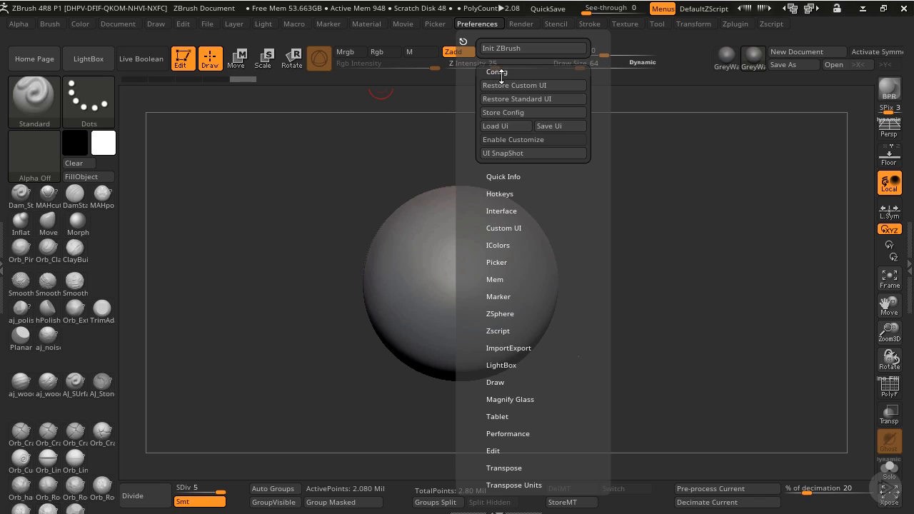
pyautogui.click(505, 139)
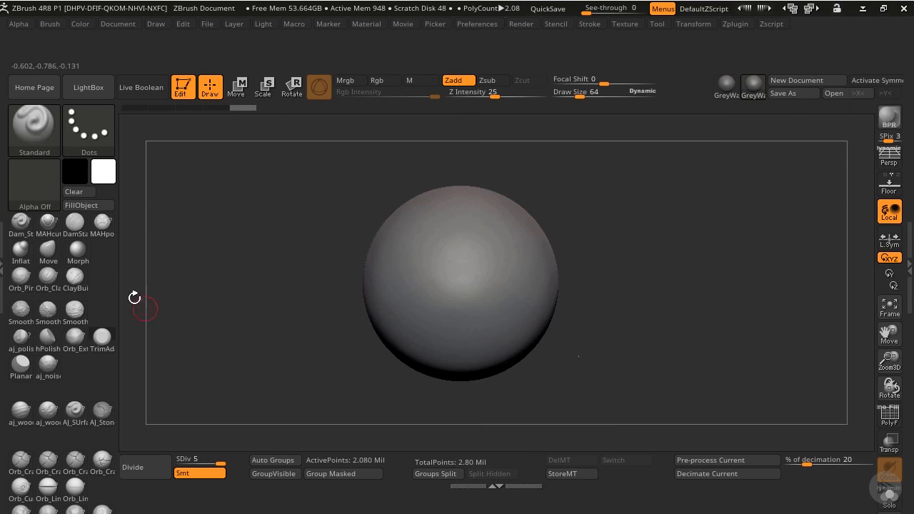
pyautogui.press('ctrl')
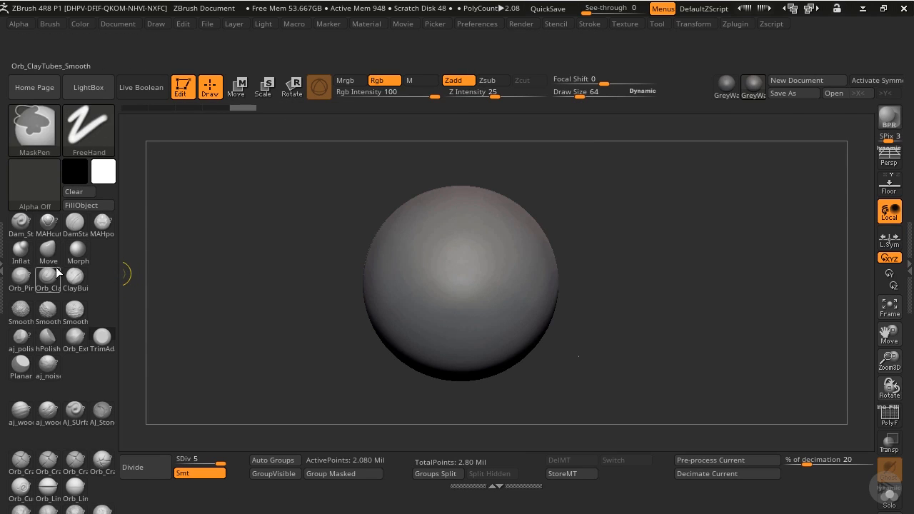
pyautogui.moveTo(75, 257)
pyautogui.keyDown('ctrl'); pyautogui.keyDown('alt'); pyautogui.mouseDown()
pyautogui.moveTo(105, 285)
pyautogui.moveTo(110, 309)
pyautogui.mouseUp(); pyautogui.keyUp('alt'); pyautogui.keyUp('ctrl')
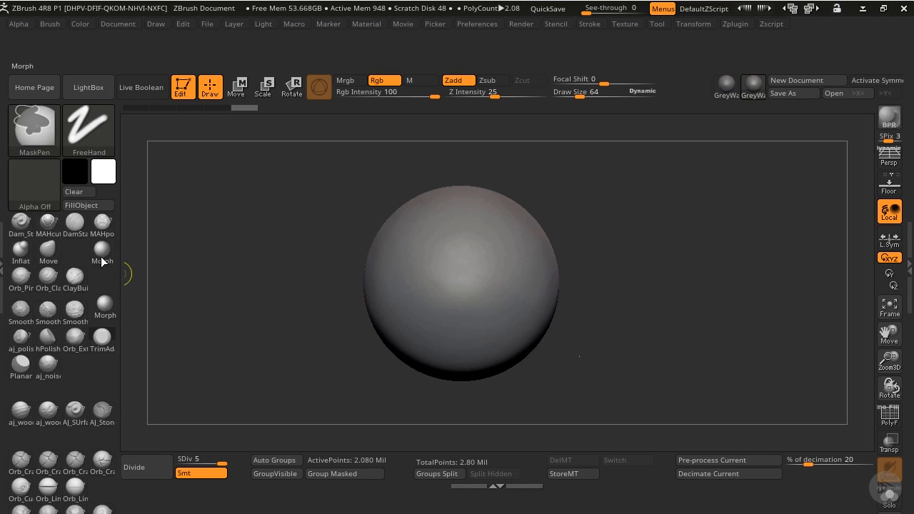
pyautogui.keyDown('ctrl'); pyautogui.keyDown('alt'); pyautogui.moveTo(101, 257); pyautogui.dragTo(78, 252); pyautogui.keyUp('alt'); pyautogui.keyUp('ctrl')
# Step: Try to move a GreyWax swatch out of the Material palette, and turn interface customization off
pyautogui.click(363, 26)
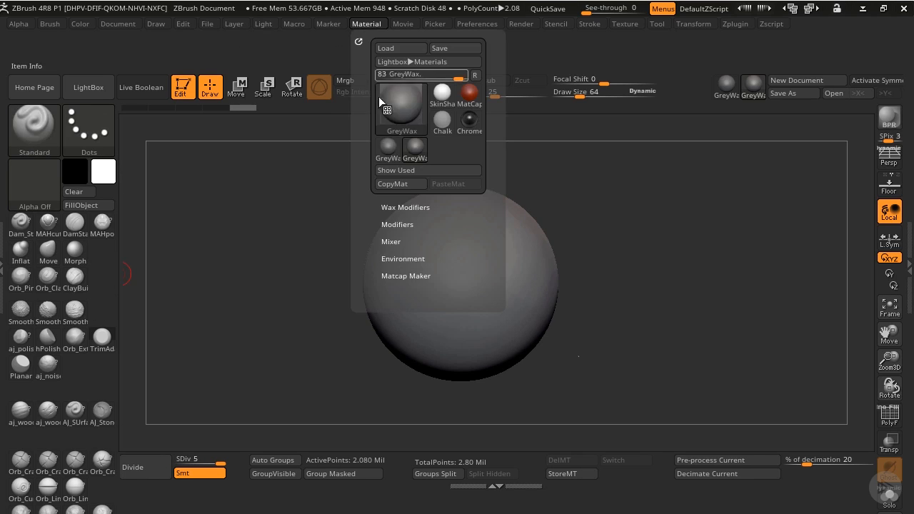
pyautogui.keyDown('ctrl'); pyautogui.keyDown('alt'); pyautogui.moveTo(388, 147); pyautogui.dragTo(329, 183); pyautogui.keyUp('alt'); pyautogui.keyUp('ctrl')
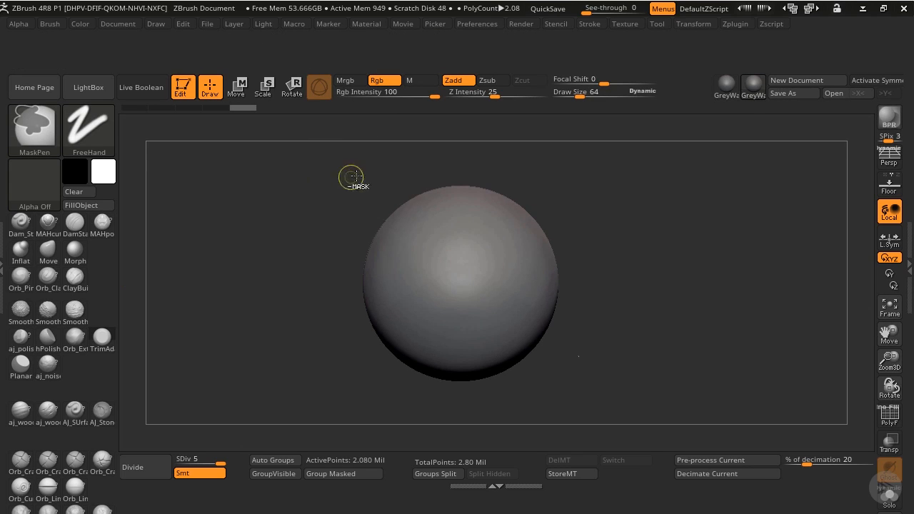
pyautogui.click(477, 23)
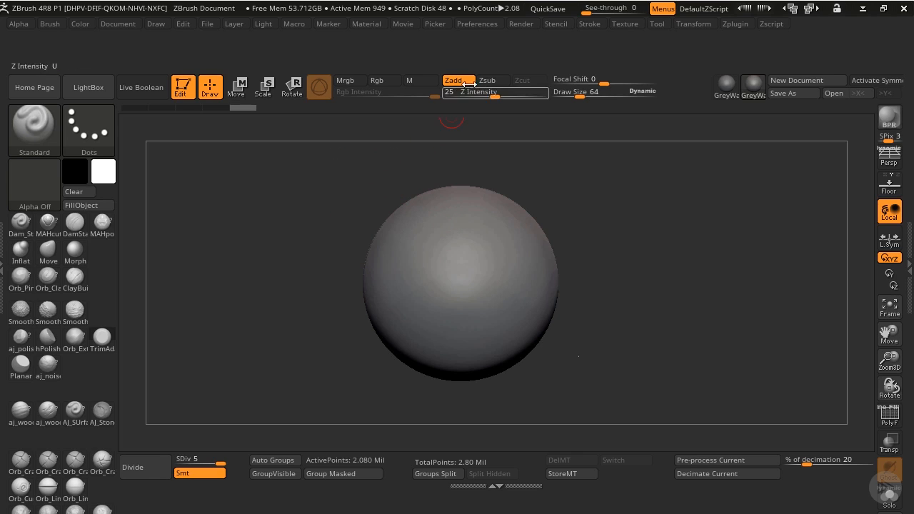
pyautogui.click(477, 25)
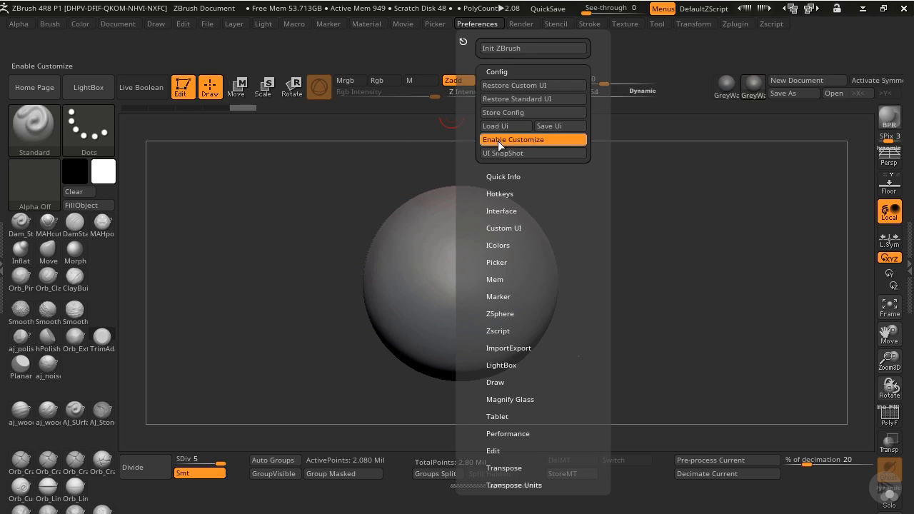
pyautogui.click(498, 139)
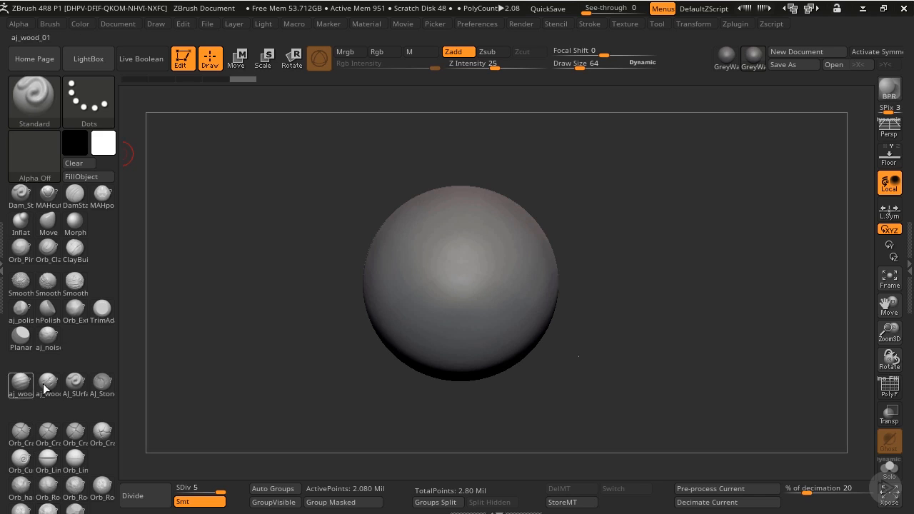
# Step: Look through the custom brush shortcuts, including Orb_Cracks, the Orb rock detail and OrbFlatten_Edge, and the Jronn_RockDamage brushes in the brush library
pyautogui.click(32, 102)
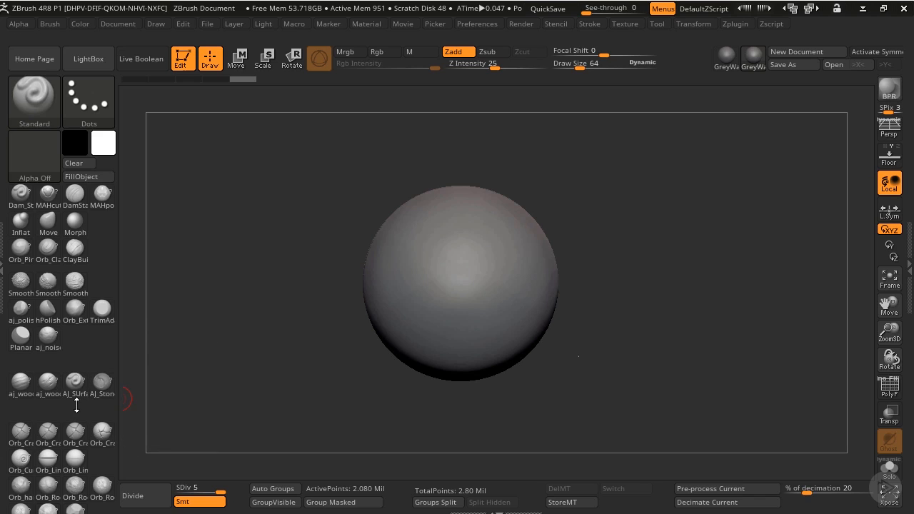
pyautogui.click(25, 439)
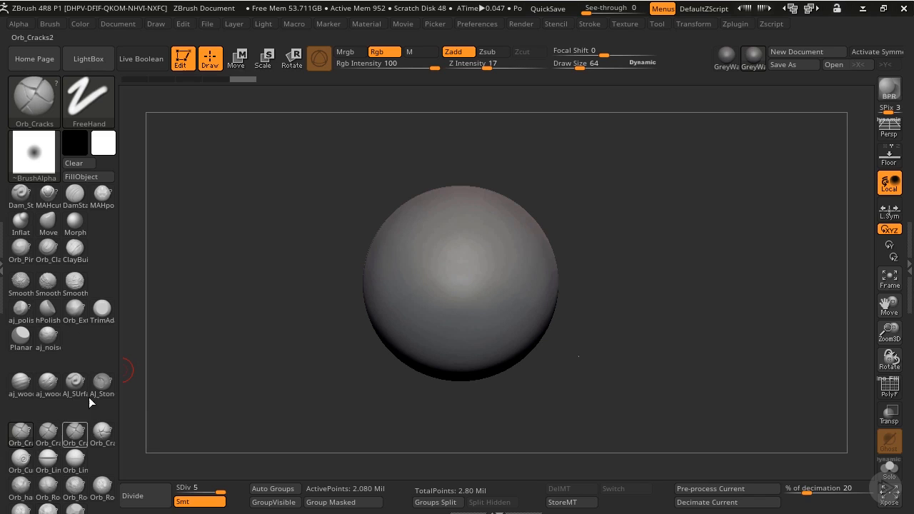
pyautogui.click(61, 487)
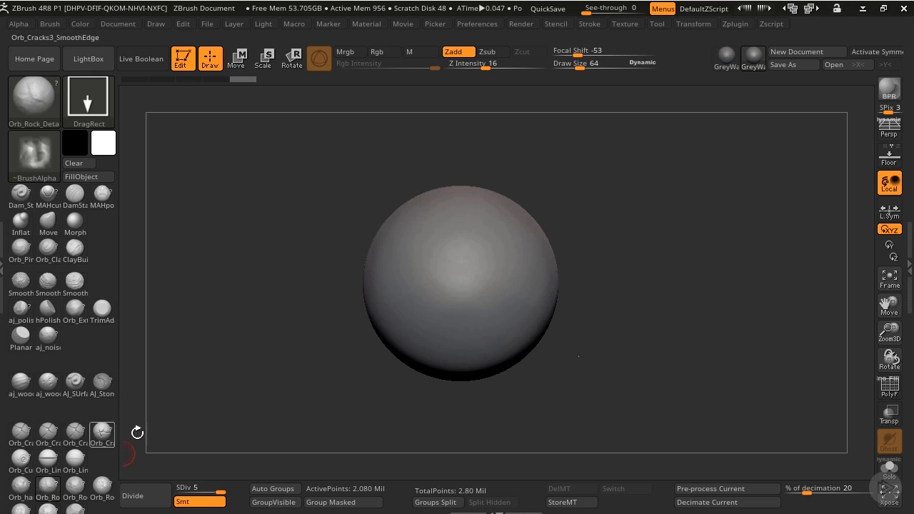
pyautogui.click(75, 508)
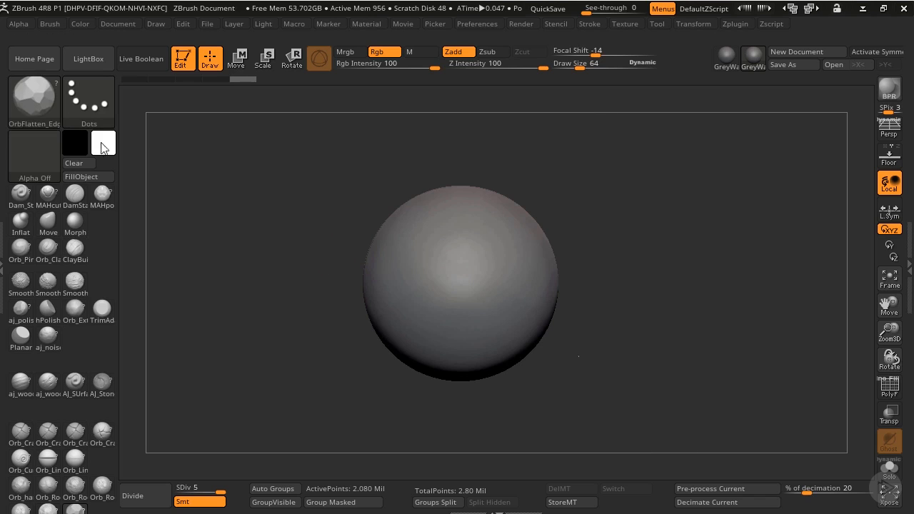
pyautogui.click(56, 117)
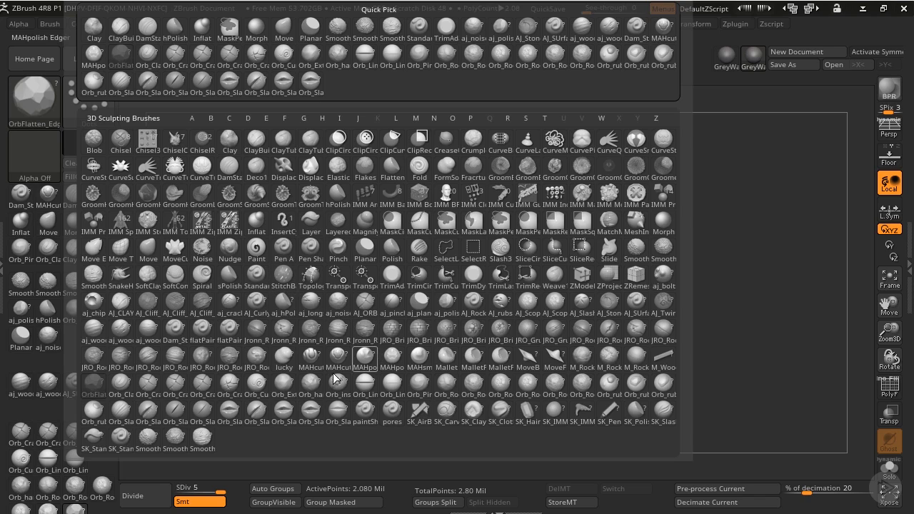
pyautogui.moveTo(305, 328)
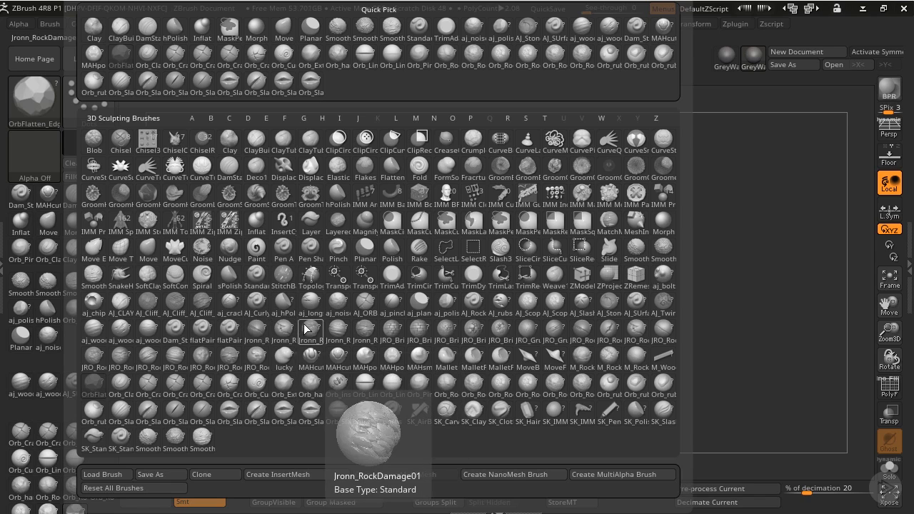
pyautogui.moveTo(339, 330)
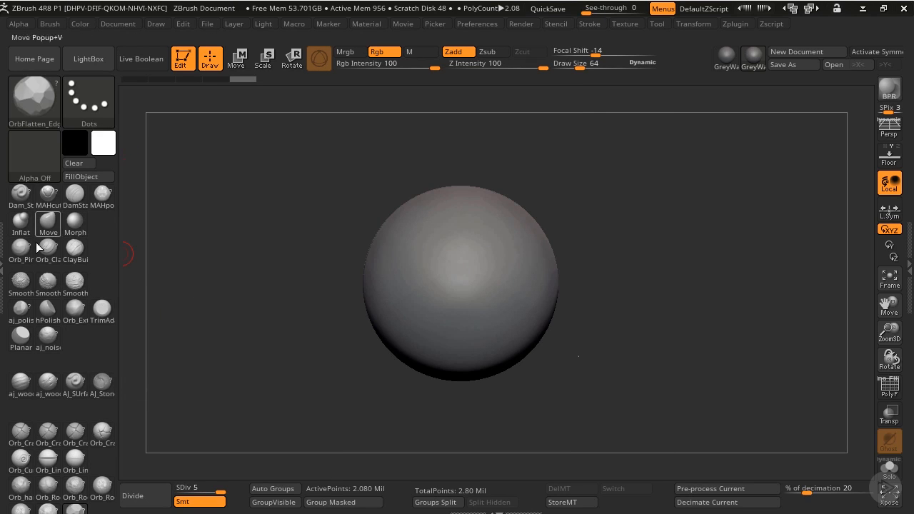
# Step: Build up rough overlapping clay strokes across the front of the sphere with the ClayBuildup brush at draw size 152
pyautogui.click(75, 249)
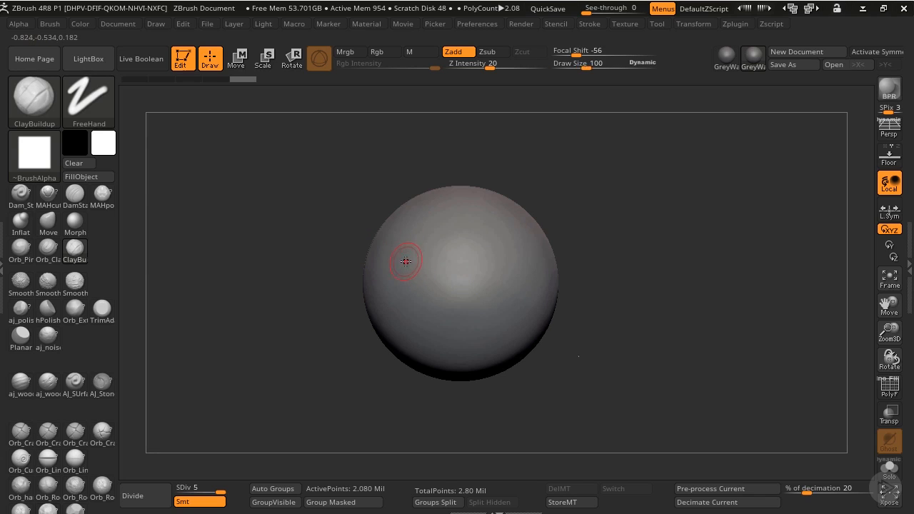
pyautogui.moveTo(414, 281)
pyautogui.mouseDown()
pyautogui.moveTo(417, 300)
pyautogui.moveTo(428, 265)
pyautogui.moveTo(436, 314)
pyautogui.moveTo(428, 248)
pyautogui.moveTo(486, 285)
pyautogui.moveTo(500, 246)
pyautogui.moveTo(457, 308)
pyautogui.moveTo(437, 261)
pyautogui.moveTo(403, 246)
pyautogui.moveTo(485, 227)
pyautogui.moveTo(496, 293)
pyautogui.moveTo(452, 363)
pyautogui.moveTo(392, 284)
pyautogui.moveTo(422, 368)
pyautogui.moveTo(468, 291)
pyautogui.moveTo(486, 314)
pyautogui.moveTo(507, 264)
pyautogui.moveTo(529, 307)
pyautogui.moveTo(550, 320)
pyautogui.mouseUp()
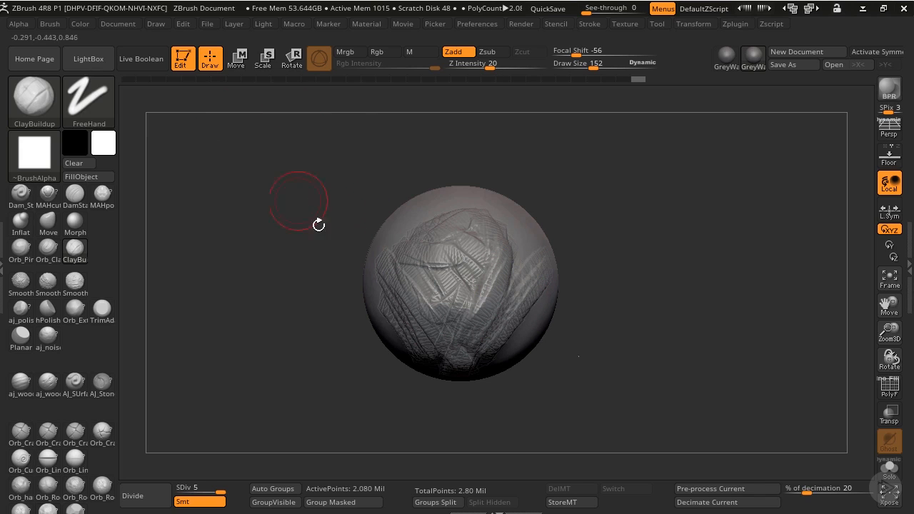
# Step: Flatten the rough clay on the sphere's front into hard-edged facets with the polish brushes and OrbFlatten_Edge
pyautogui.click(48, 312)
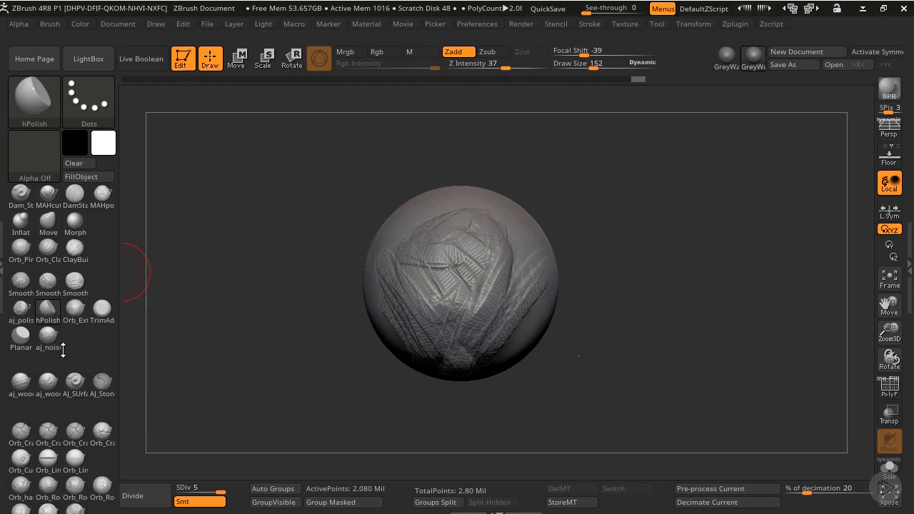
pyautogui.click(21, 322)
pyautogui.moveTo(427, 258)
pyautogui.mouseDown()
pyautogui.moveTo(455, 287)
pyautogui.moveTo(429, 314)
pyautogui.moveTo(405, 279)
pyautogui.moveTo(444, 251)
pyautogui.moveTo(493, 268)
pyautogui.moveTo(500, 289)
pyautogui.moveTo(464, 290)
pyautogui.mouseUp()
pyautogui.click(78, 509)
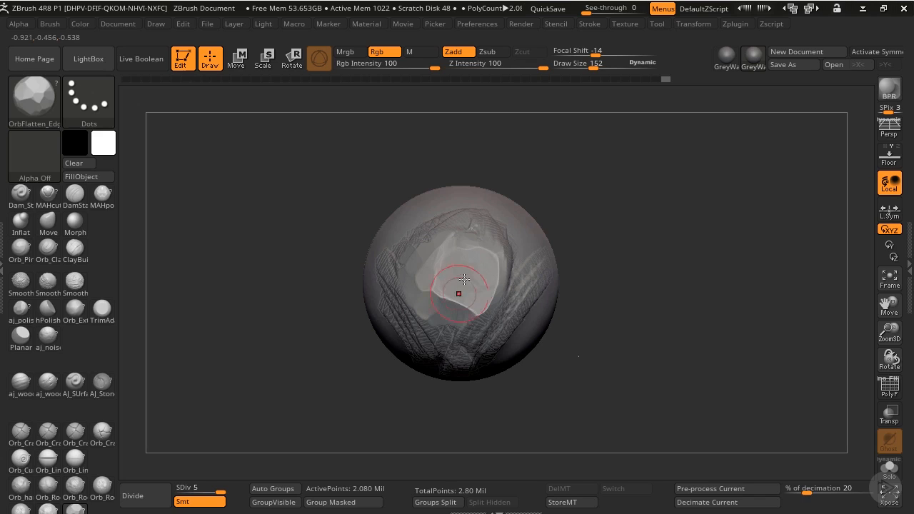
pyautogui.moveTo(496, 319)
pyautogui.mouseDown()
pyautogui.moveTo(512, 269)
pyautogui.moveTo(516, 286)
pyautogui.moveTo(464, 336)
pyautogui.moveTo(401, 289)
pyautogui.mouseUp()
pyautogui.moveTo(448, 244)
pyautogui.mouseDown()
pyautogui.moveTo(483, 223)
pyautogui.moveTo(438, 239)
pyautogui.moveTo(473, 228)
pyautogui.moveTo(494, 250)
pyautogui.moveTo(489, 307)
pyautogui.moveTo(438, 306)
pyautogui.mouseUp()
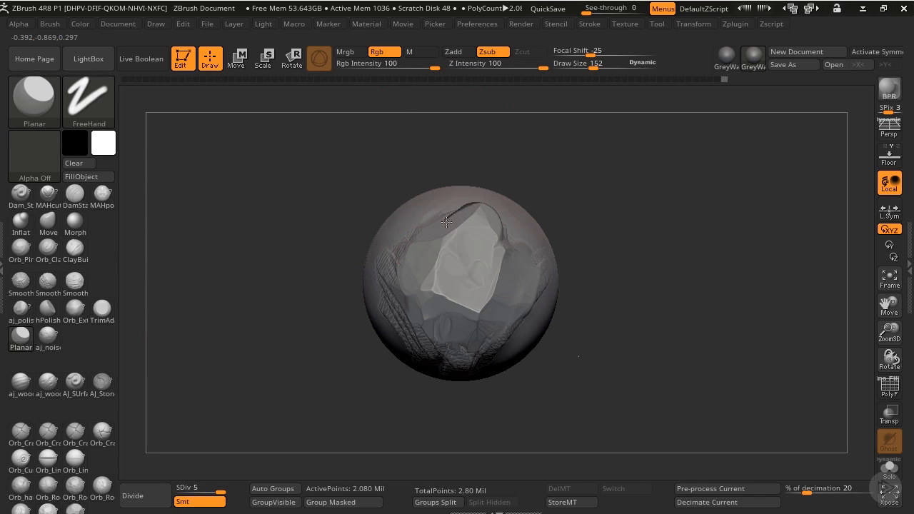
# Step: Cut flat planes into the upper part of the clay area with the Planar brush at Z Intensity 100
pyautogui.moveTo(458, 211); pyautogui.dragTo(495, 208, button='right')
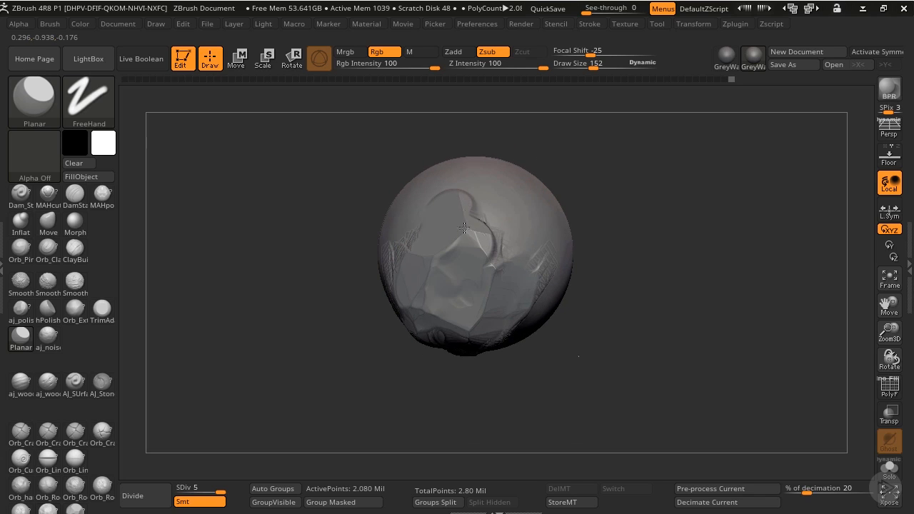
pyautogui.moveTo(464, 228)
pyautogui.mouseDown()
pyautogui.moveTo(508, 196)
pyautogui.moveTo(530, 227)
pyautogui.moveTo(514, 251)
pyautogui.moveTo(473, 264)
pyautogui.moveTo(446, 301)
pyautogui.mouseUp()
pyautogui.moveTo(474, 217); pyautogui.dragTo(489, 246)
pyautogui.moveTo(443, 209)
pyautogui.mouseDown()
pyautogui.moveTo(464, 265)
pyautogui.moveTo(472, 260)
pyautogui.moveTo(504, 281)
pyautogui.mouseUp()
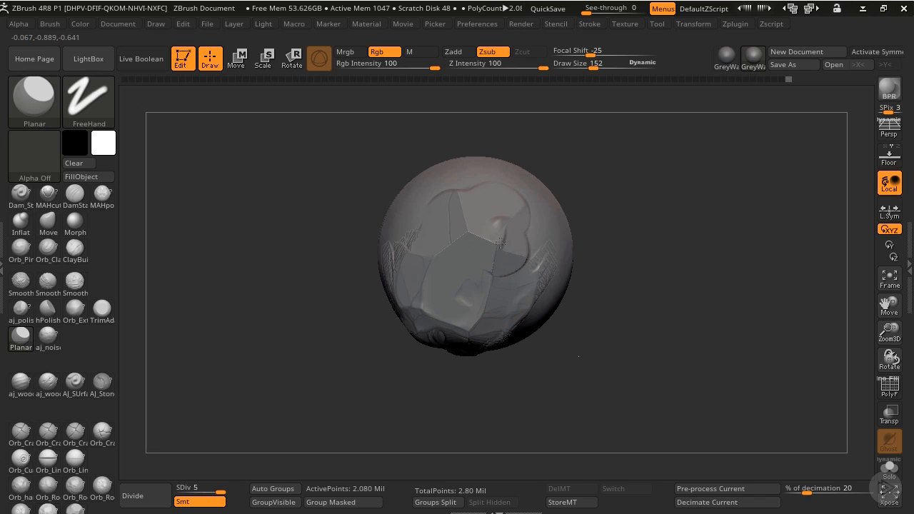
pyautogui.moveTo(501, 242); pyautogui.dragTo(520, 259)
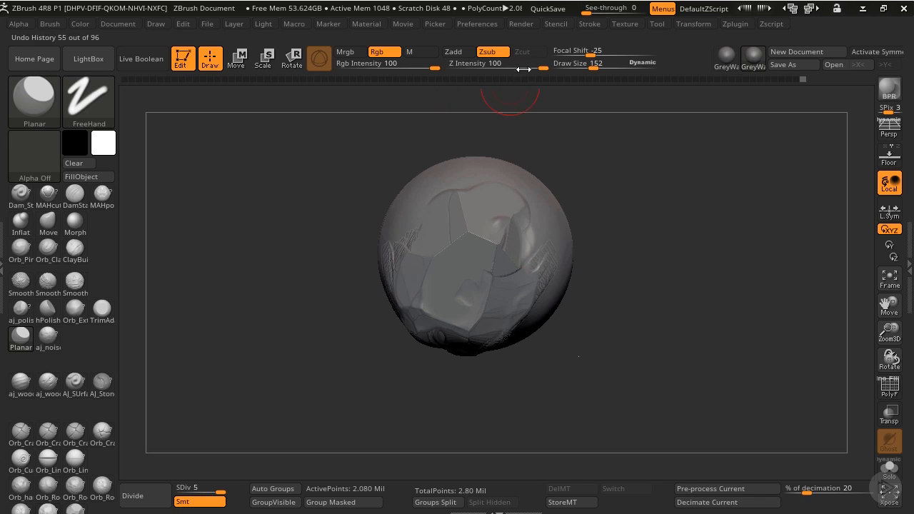
# Step: Lower the Planar brush's Z Intensity to 27 and cut more flat facets into the sphere
pyautogui.moveTo(540, 68); pyautogui.dragTo(502, 69)
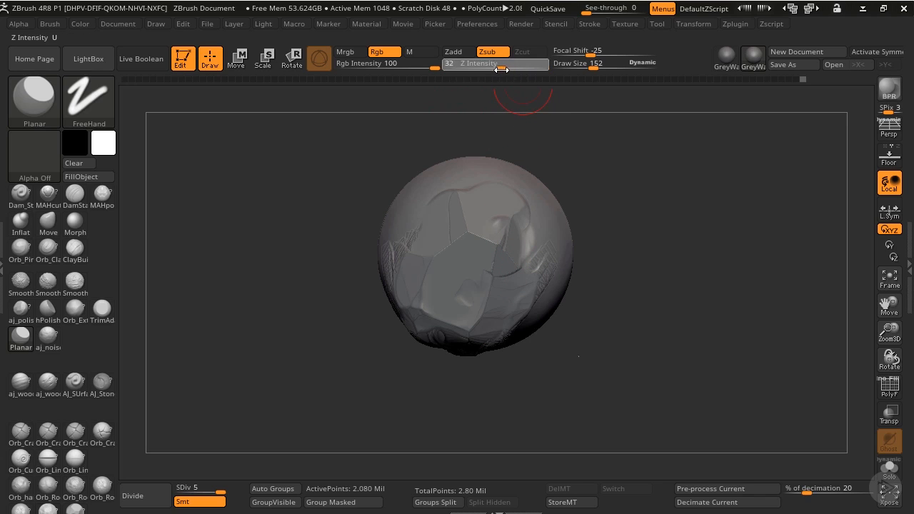
pyautogui.moveTo(527, 128)
pyautogui.mouseDown()
pyautogui.moveTo(470, 155)
pyautogui.moveTo(540, 203)
pyautogui.moveTo(522, 254)
pyautogui.moveTo(501, 250)
pyautogui.moveTo(490, 270)
pyautogui.mouseUp()
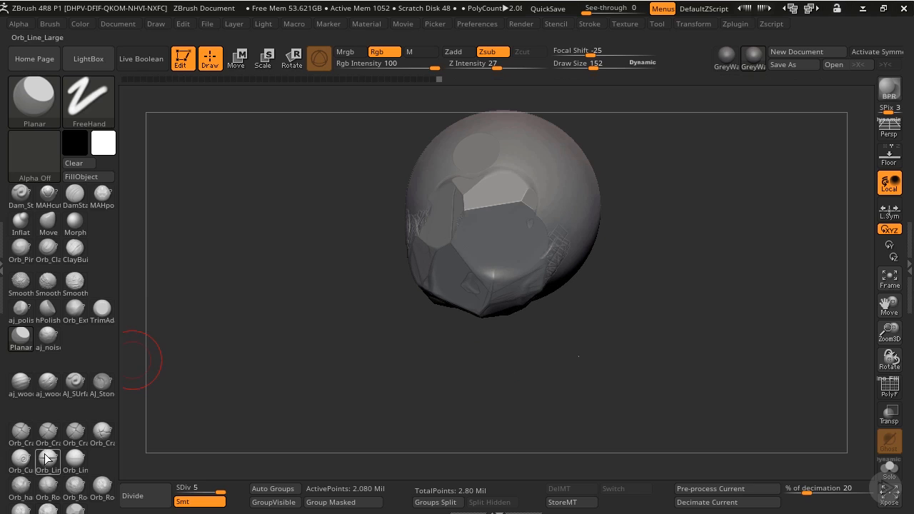
# Step: Carve cracks into the sphere's smooth side and across the lower facets with the Orb_Cracks brush at draw size 88
pyautogui.click(20, 432)
pyautogui.moveTo(317, 246)
pyautogui.mouseDown()
pyautogui.moveTo(326, 198)
pyautogui.moveTo(381, 192)
pyautogui.moveTo(368, 182)
pyautogui.moveTo(375, 177)
pyautogui.mouseUp()
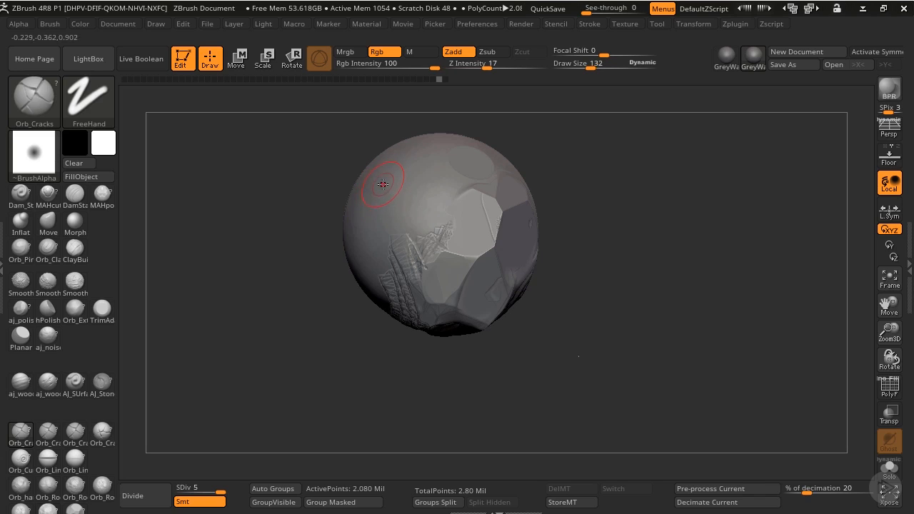
pyautogui.moveTo(389, 182); pyautogui.dragTo(388, 180)
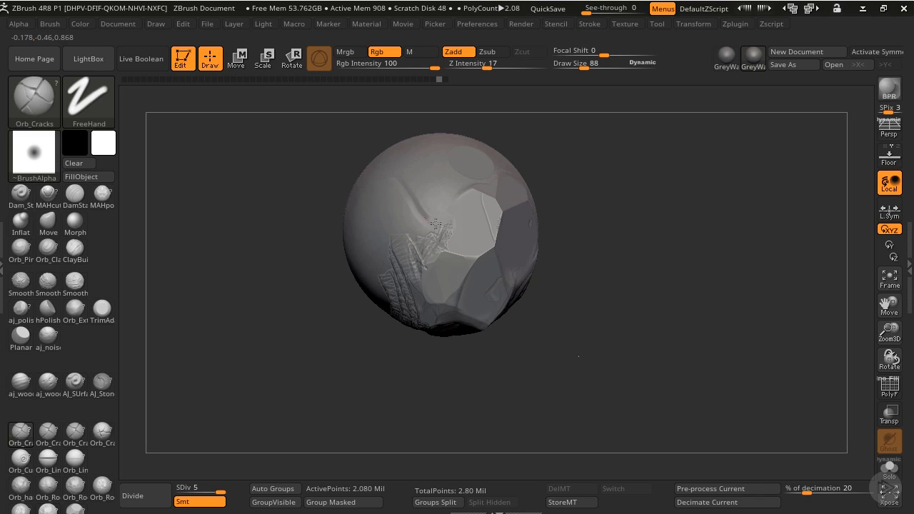
pyautogui.moveTo(596, 231)
pyautogui.mouseDown()
pyautogui.moveTo(522, 249)
pyautogui.moveTo(576, 325)
pyautogui.moveTo(448, 224)
pyautogui.mouseUp()
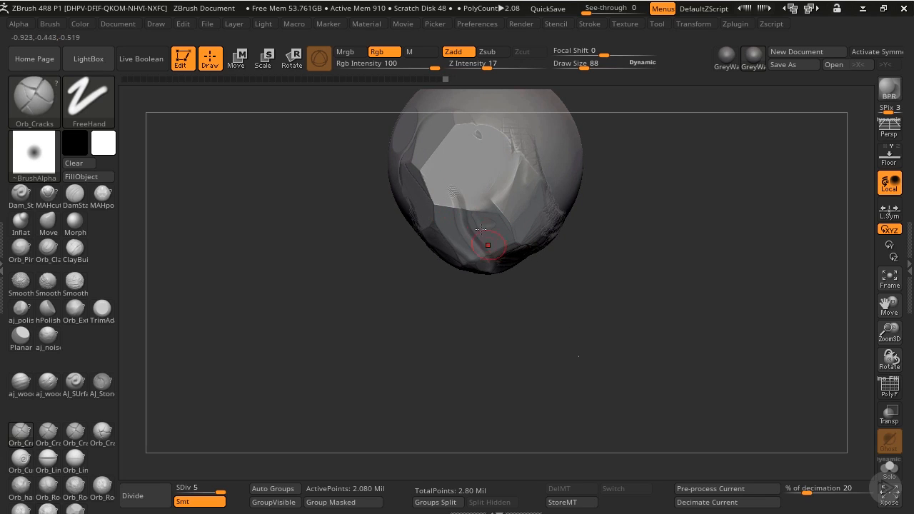
pyautogui.moveTo(618, 261); pyautogui.dragTo(551, 184)
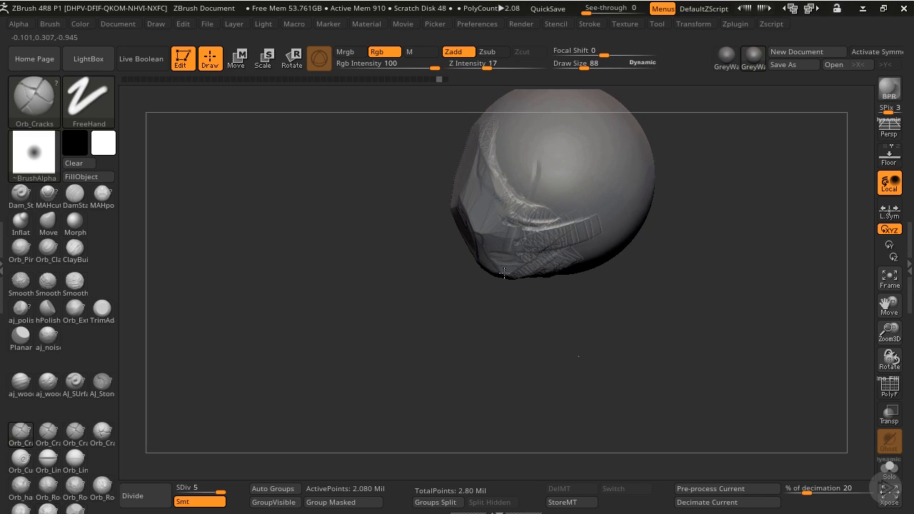
# Step: Undo the last crack stroke and carve branching cracks into the smooth back of the sphere
pyautogui.hotkey('ctrl', 'z')
pyautogui.moveTo(530, 147)
pyautogui.mouseDown()
pyautogui.moveTo(553, 168)
pyautogui.moveTo(571, 135)
pyautogui.mouseUp()
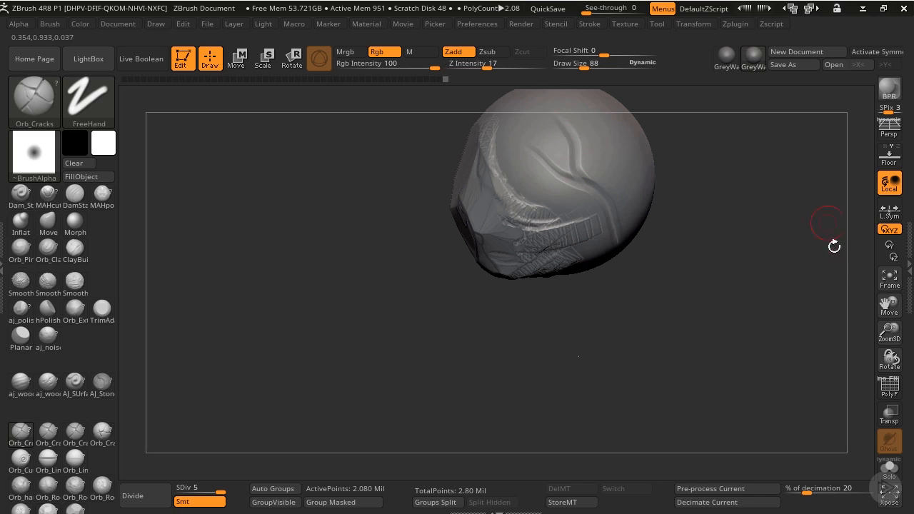
pyautogui.moveTo(883, 306); pyautogui.dragTo(840, 474)
pyautogui.moveTo(687, 289); pyautogui.dragTo(707, 321)
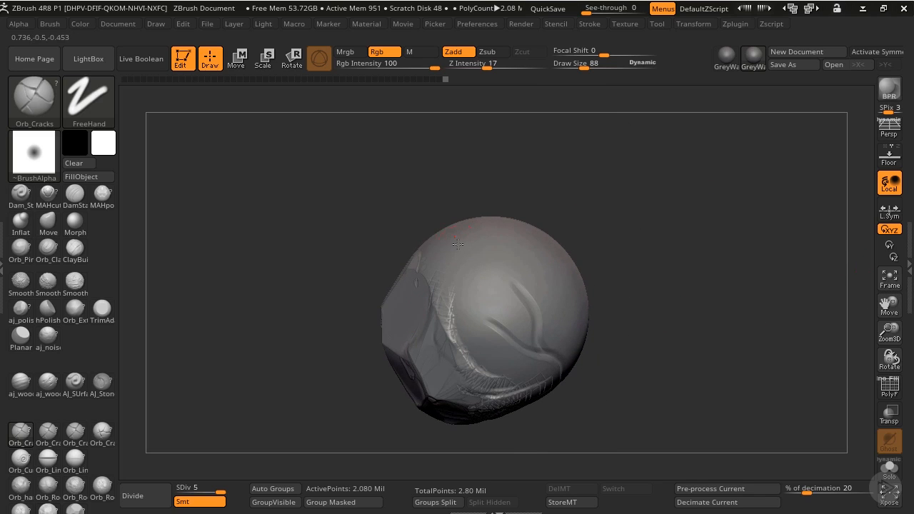
pyautogui.moveTo(458, 244); pyautogui.dragTo(490, 277)
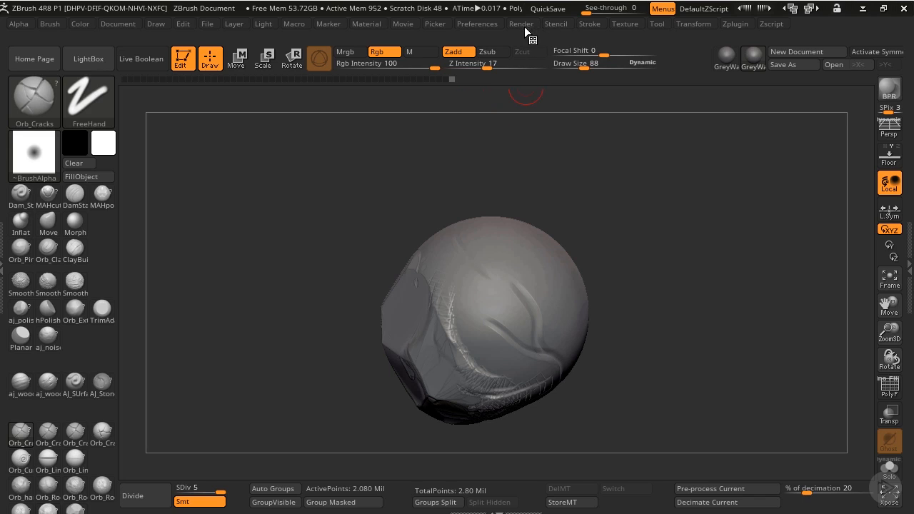
# Step: Carve additional cracks joining the existing ones across the smooth back of the sphere with the Orb_Cracks brush
pyautogui.click(582, 24)
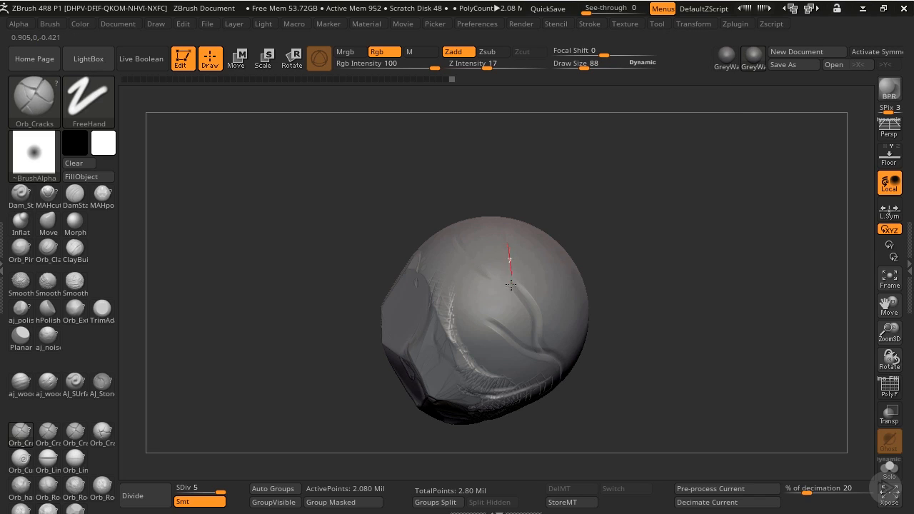
pyautogui.moveTo(475, 347); pyautogui.dragTo(534, 395)
pyautogui.moveTo(627, 323)
pyautogui.mouseDown()
pyautogui.moveTo(516, 299)
pyautogui.moveTo(575, 319)
pyautogui.mouseUp()
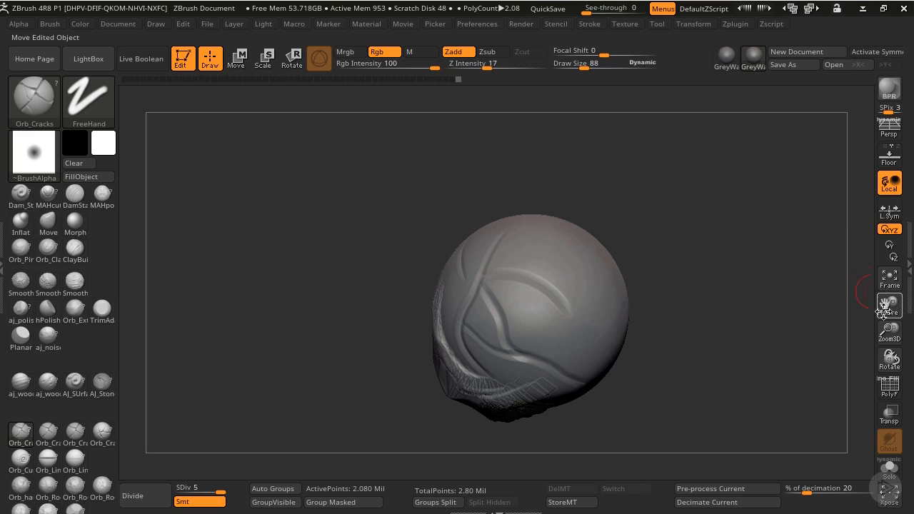
# Step: Polish the corners where the cracks meet on the sphere's back with the aj_polish brush at draw size 32
pyautogui.moveTo(888, 306); pyautogui.dragTo(873, 389)
pyautogui.click(21, 308)
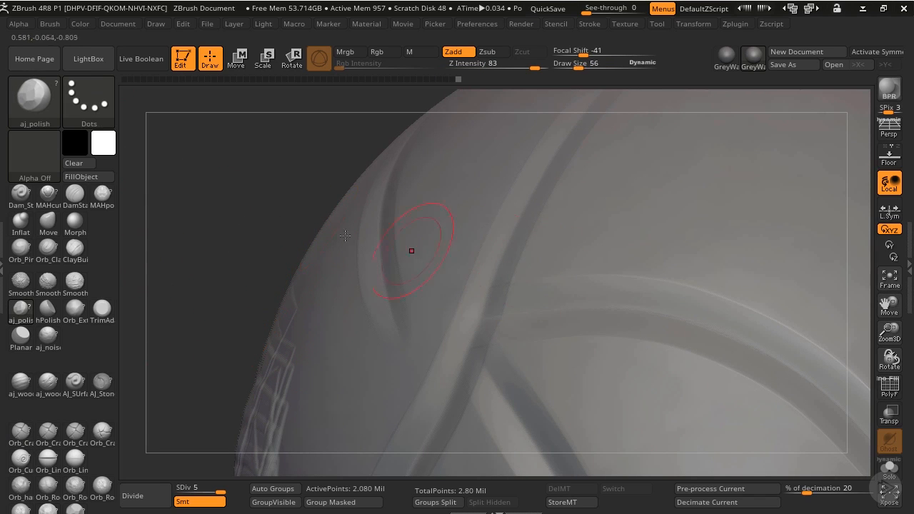
pyautogui.moveTo(246, 152); pyautogui.dragTo(284, 173)
pyautogui.press('[')
pyautogui.press('[')
pyautogui.press('[')
pyautogui.press('[')
pyautogui.moveTo(508, 285)
pyautogui.mouseDown()
pyautogui.moveTo(506, 269)
pyautogui.moveTo(521, 275)
pyautogui.moveTo(505, 305)
pyautogui.mouseUp()
pyautogui.moveTo(516, 345); pyautogui.dragTo(502, 350)
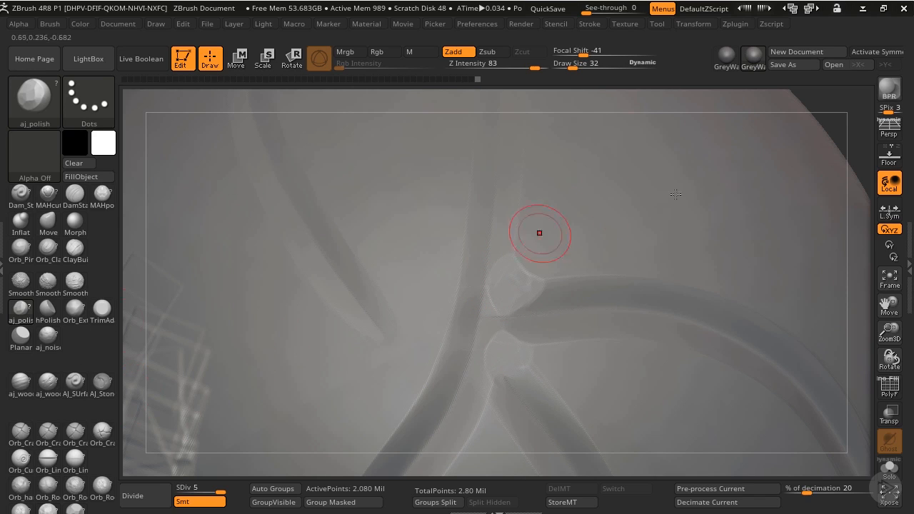
# Step: Polish further along the edges of the cracks running out of the junction with the same brush
pyautogui.moveTo(881, 323); pyautogui.dragTo(676, 291)
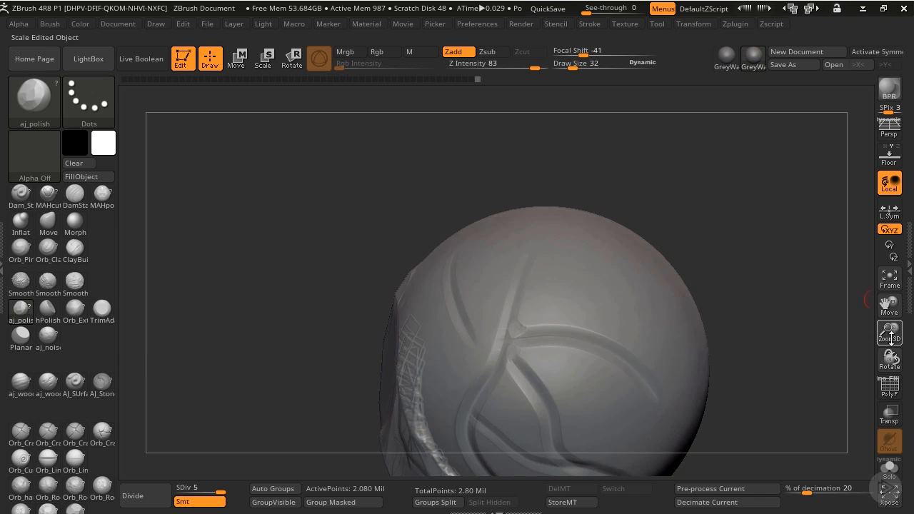
pyautogui.moveTo(892, 339); pyautogui.dragTo(867, 286)
pyautogui.moveTo(799, 302); pyautogui.dragTo(700, 280)
pyautogui.moveTo(890, 333); pyautogui.dragTo(850, 457)
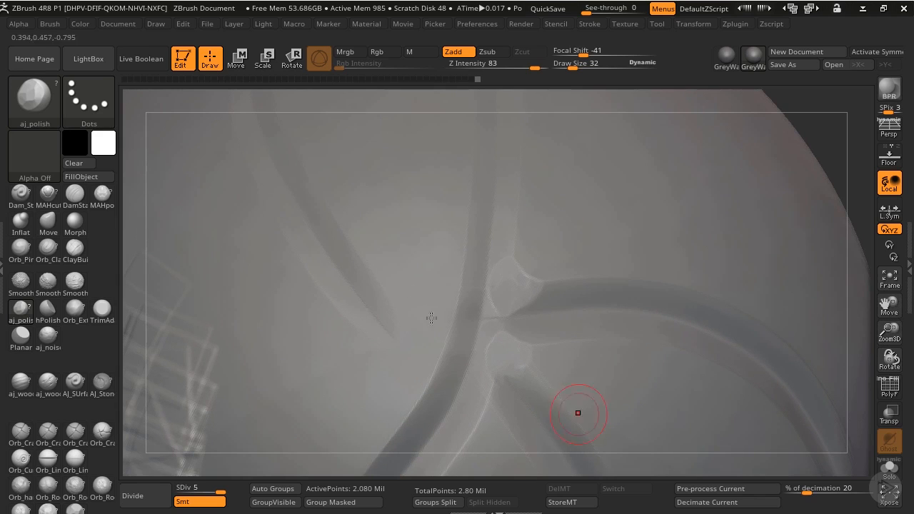
pyautogui.moveTo(890, 330); pyautogui.dragTo(854, 268)
pyautogui.moveTo(788, 255); pyautogui.dragTo(746, 275)
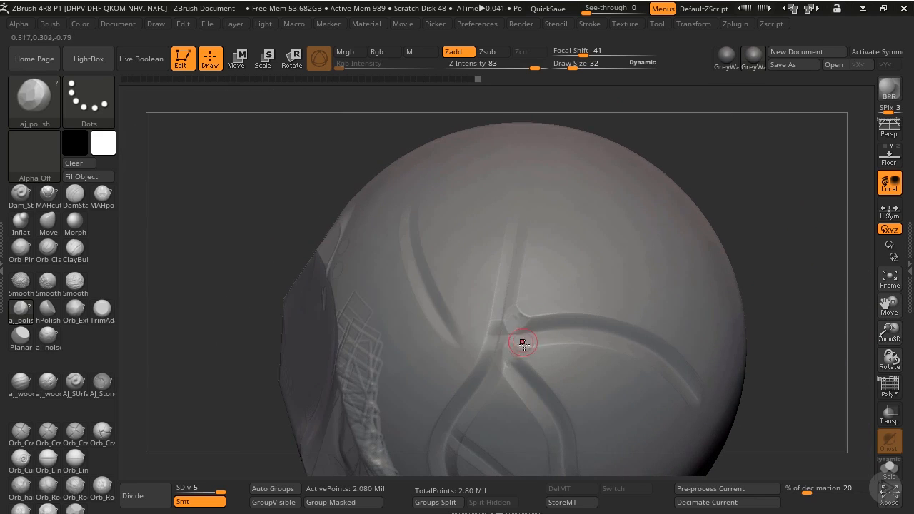
# Step: Choose the first Smooth brush variant for smoothing and soften the polished facet beside the crack junction
pyautogui.press('shift')
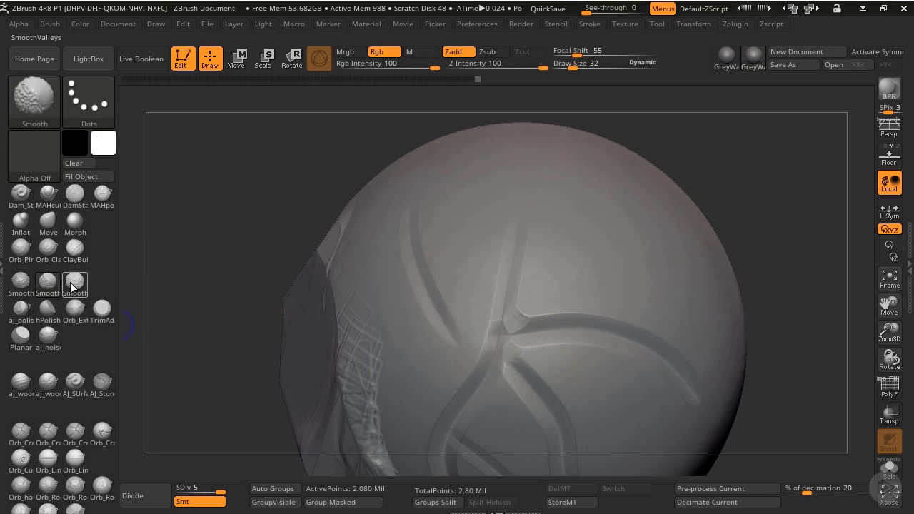
pyautogui.click(21, 280)
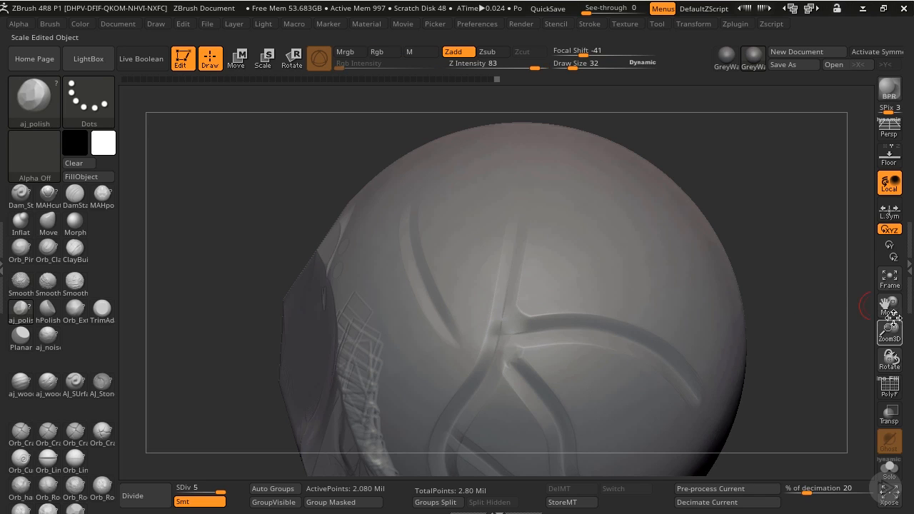
pyautogui.moveTo(887, 313)
pyautogui.mouseDown()
pyautogui.moveTo(865, 235)
pyautogui.moveTo(885, 316)
pyautogui.moveTo(743, 332)
pyautogui.moveTo(708, 243)
pyautogui.moveTo(678, 296)
pyautogui.moveTo(627, 351)
pyautogui.moveTo(545, 298)
pyautogui.moveTo(614, 253)
pyautogui.moveTo(567, 245)
pyautogui.moveTo(592, 179)
pyautogui.moveTo(645, 217)
pyautogui.moveTo(650, 247)
pyautogui.moveTo(594, 302)
pyautogui.mouseUp()
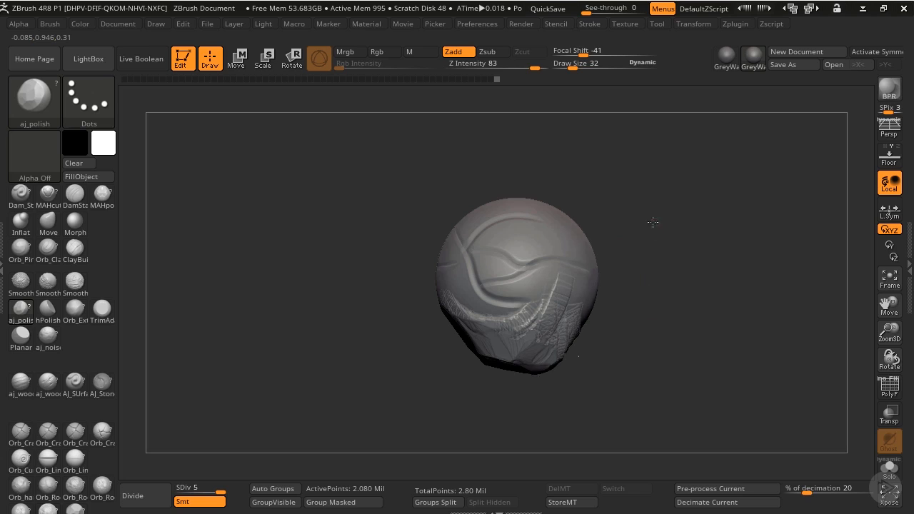
pyautogui.moveTo(653, 220)
pyautogui.mouseDown()
pyautogui.moveTo(636, 257)
pyautogui.moveTo(615, 262)
pyautogui.moveTo(572, 241)
pyautogui.mouseUp()
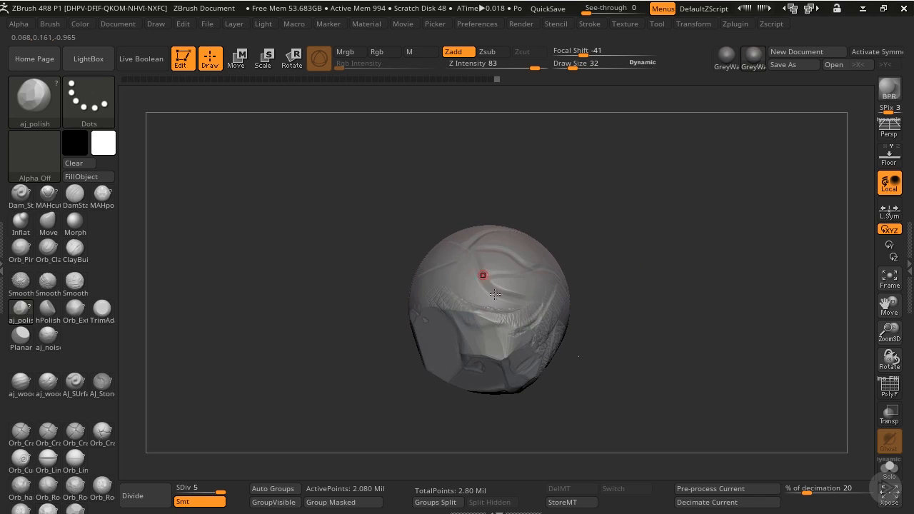
pyautogui.moveTo(612, 288); pyautogui.dragTo(563, 328)
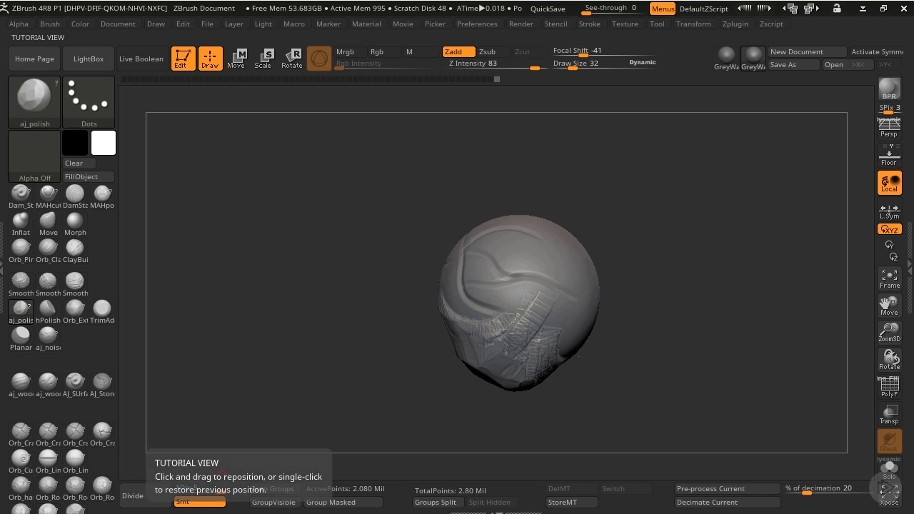
# Step: Open a File Explorer window and go to Local Disk (C:)
pyautogui.press('super+e')
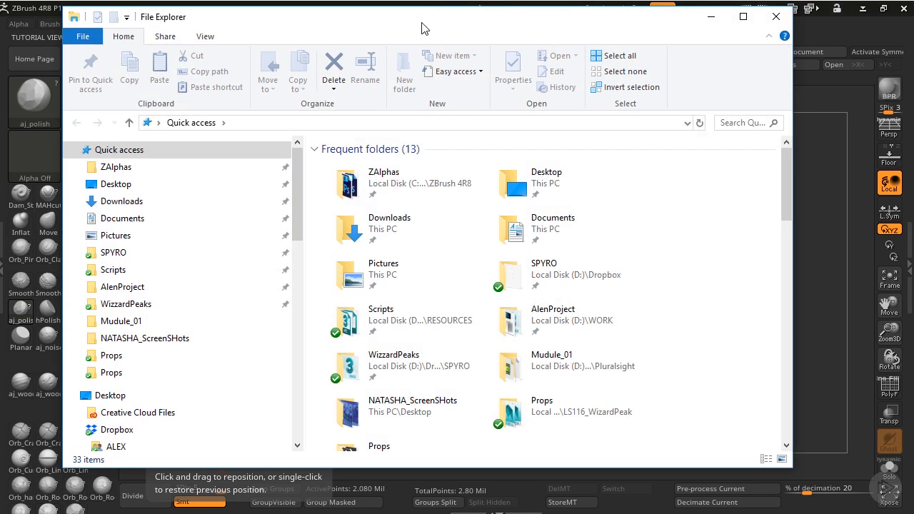
pyautogui.moveTo(415, 11); pyautogui.dragTo(460, 12)
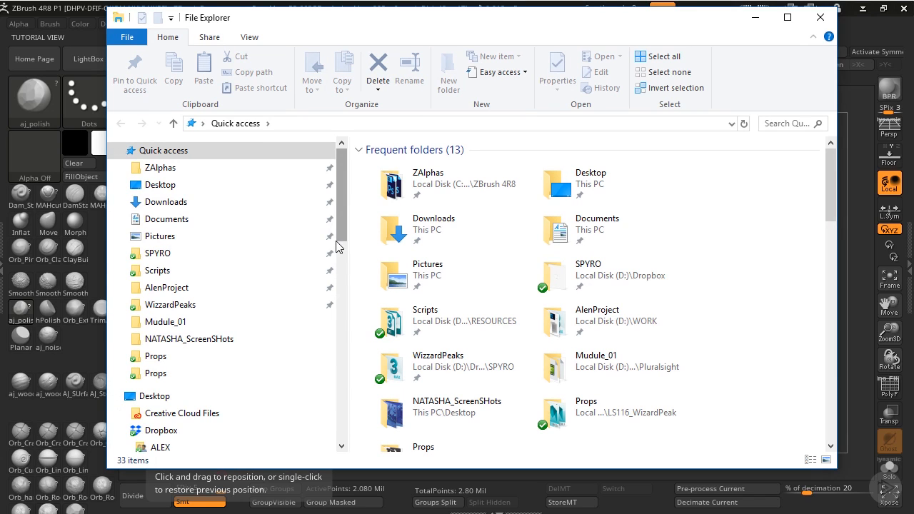
pyautogui.scroll(-8, 315, 264)
pyautogui.click(286, 366)
pyautogui.doubleClick(439, 364)
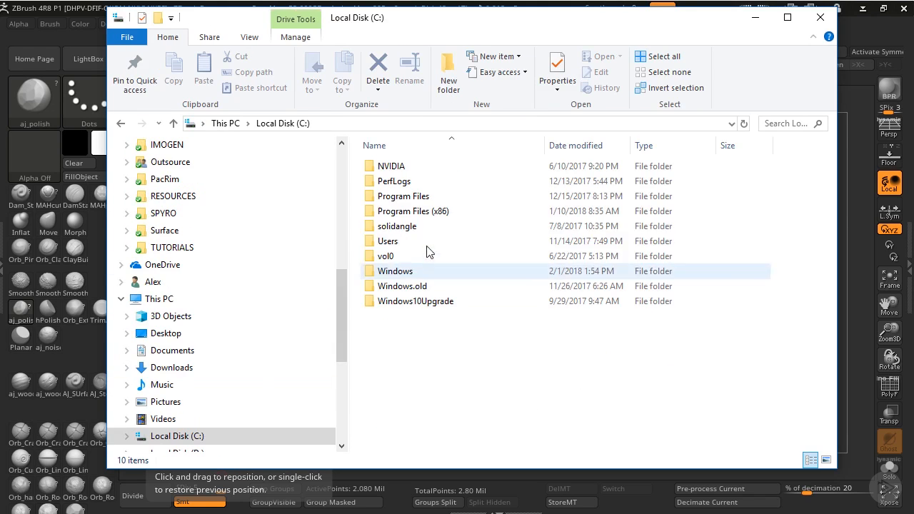
# Step: Open the Program Files\Pixologic\ZBrush 4R8 installation folder
pyautogui.doubleClick(431, 199)
pyautogui.click(391, 184)
pyautogui.press('p')
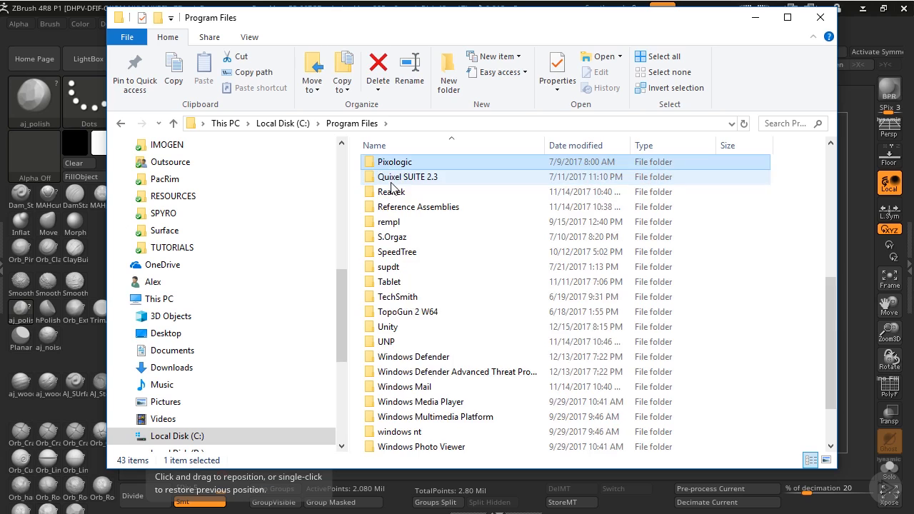
pyautogui.press('Return')
pyautogui.doubleClick(405, 172)
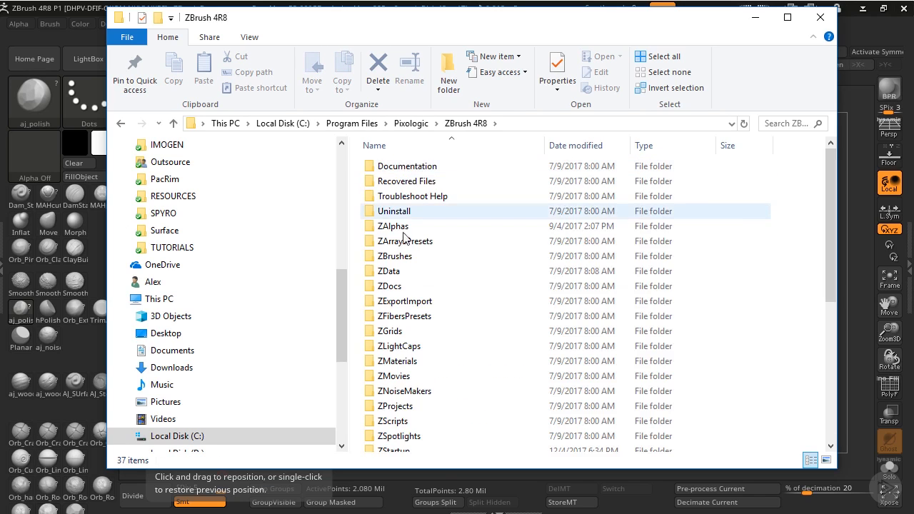
# Step: Look through the custom brush files in the ZStartup\BrushPresets folder and close File Explorer
pyautogui.scroll(-3, 403, 236)
pyautogui.doubleClick(393, 319)
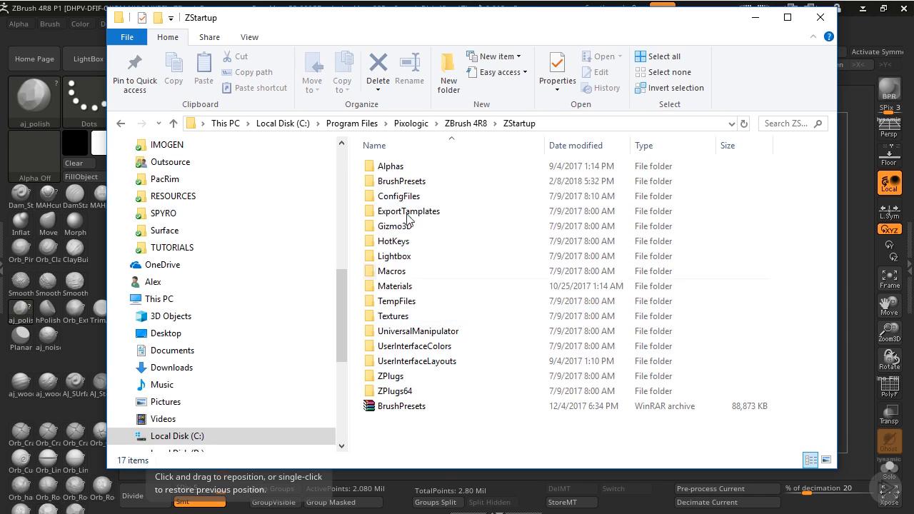
pyautogui.doubleClick(405, 181)
pyautogui.scroll(-5, 500, 297)
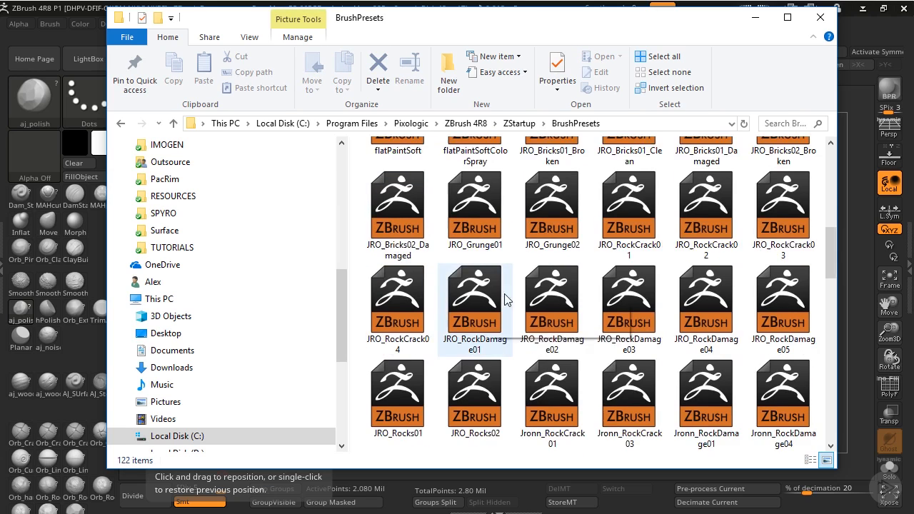
pyautogui.scroll(-10, 505, 299)
pyautogui.scroll(7, 487, 148)
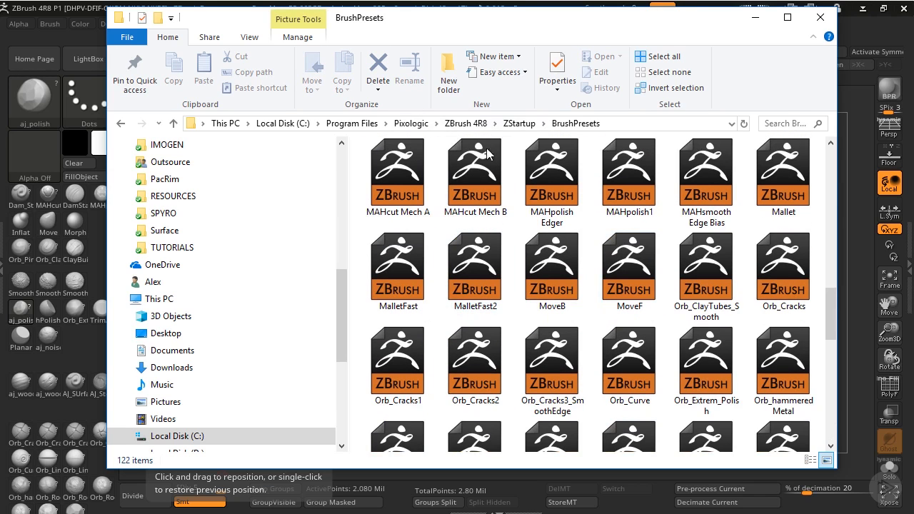
pyautogui.click(820, 17)
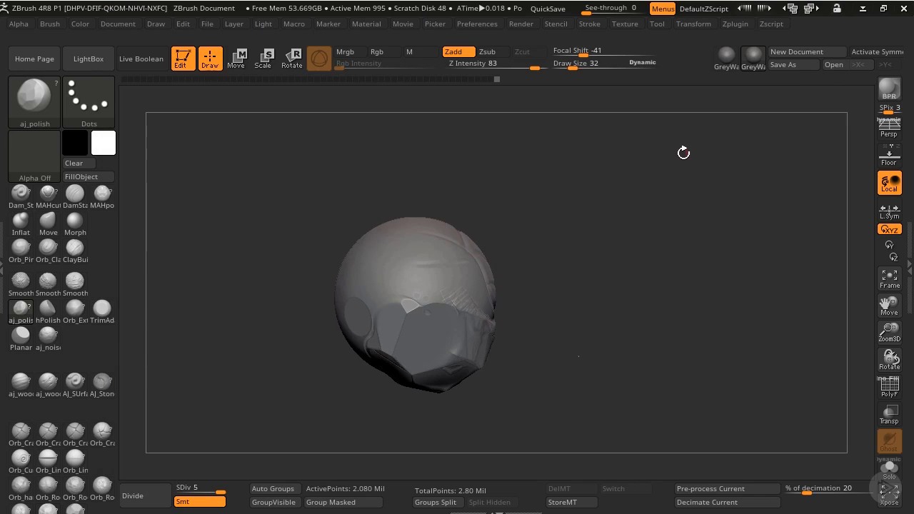